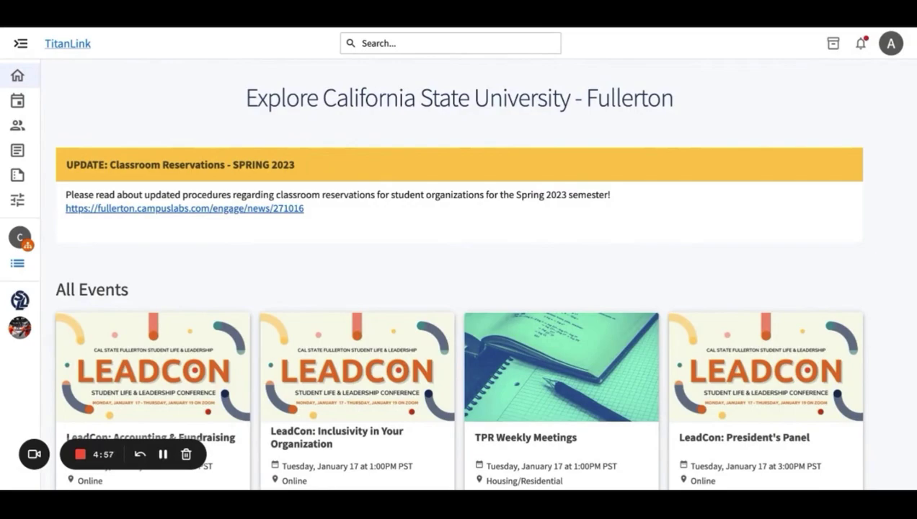
- Expand the sidebar and open the Tuffy Fan Club's management options to reach its events
{"action": "scroll", "coordinate": [458, 274], "scroll_direction": "down", "scroll_amount": 6}
{"action": "scroll", "coordinate": [371, 366], "scroll_direction": "down", "scroll_amount": 3}
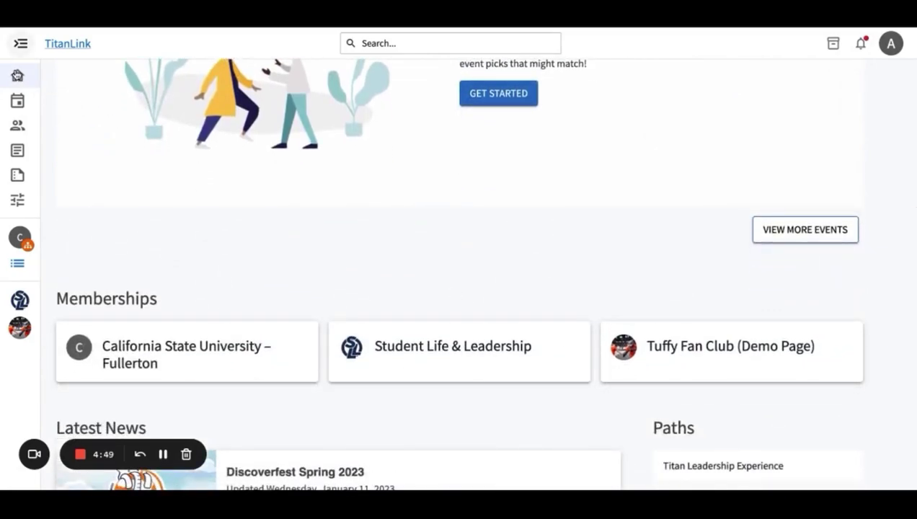
{"action": "left_click", "coordinate": [20, 43]}
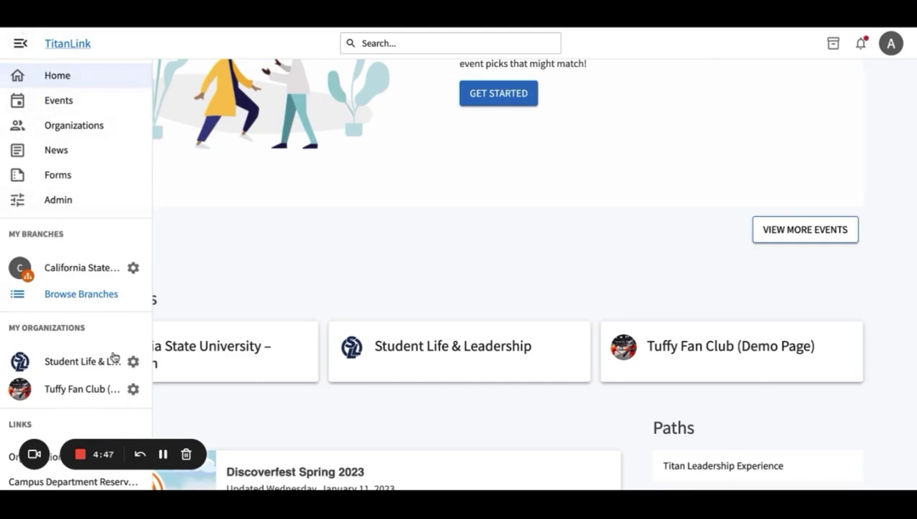
{"action": "left_click", "coordinate": [132, 389]}
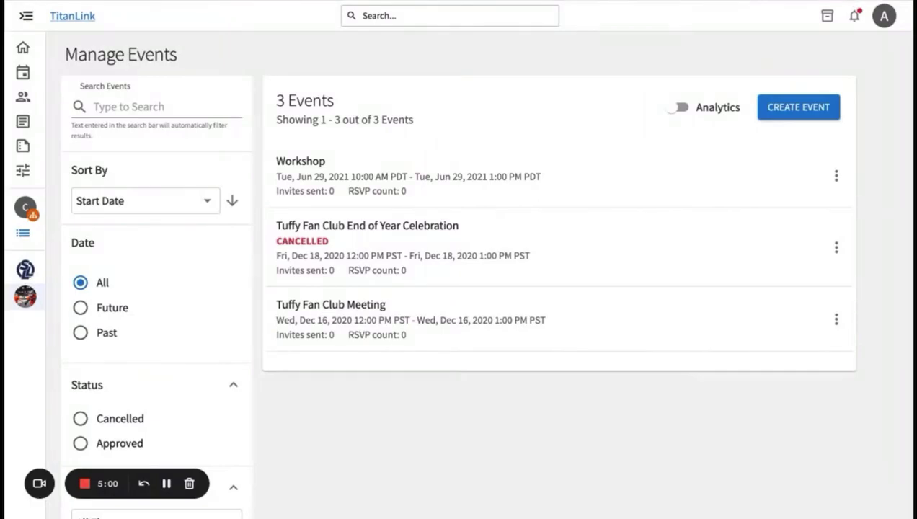
- Start a new event, review its Theme choices, and move down to the Time and Place section
{"action": "left_click", "coordinate": [792, 114]}
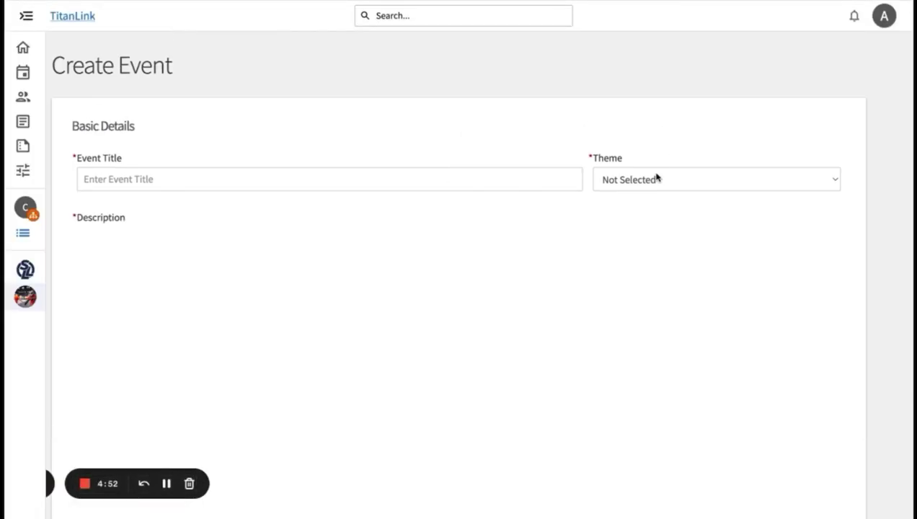
{"action": "left_click", "coordinate": [657, 179]}
{"action": "scroll", "coordinate": [377, 280], "scroll_direction": "down", "scroll_amount": 2}
{"action": "scroll", "coordinate": [376, 279], "scroll_direction": "down", "scroll_amount": 1}
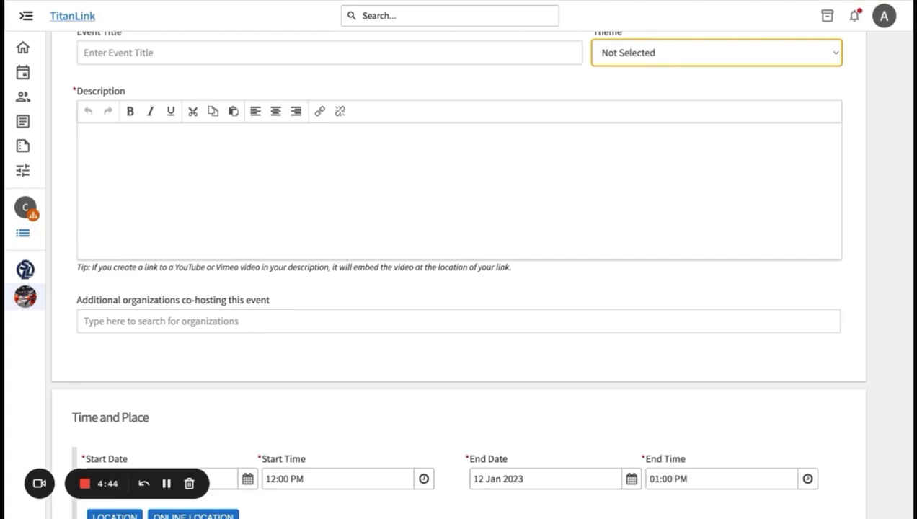
{"action": "scroll", "coordinate": [458, 274], "scroll_direction": "down", "scroll_amount": 4}
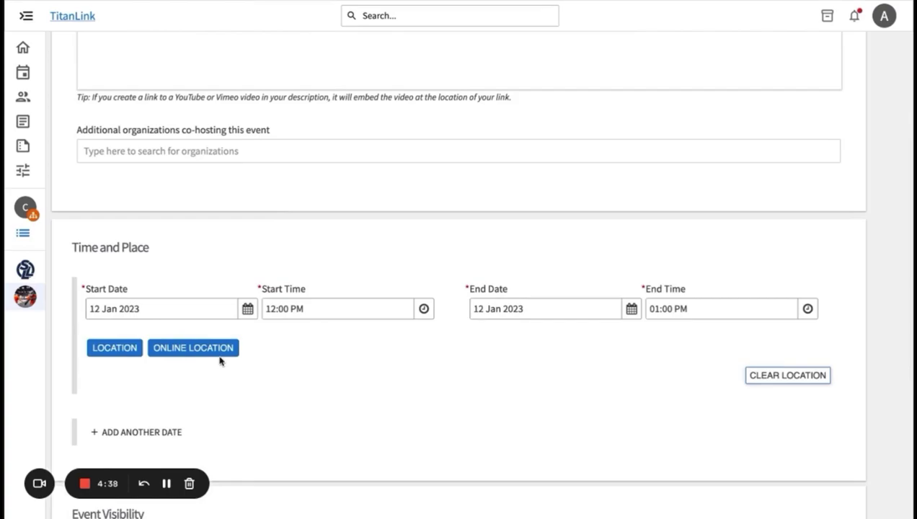
- Add an online location and a second date of 12 Jan 2023, 12:00–01:00 PM
{"action": "left_click", "coordinate": [219, 353]}
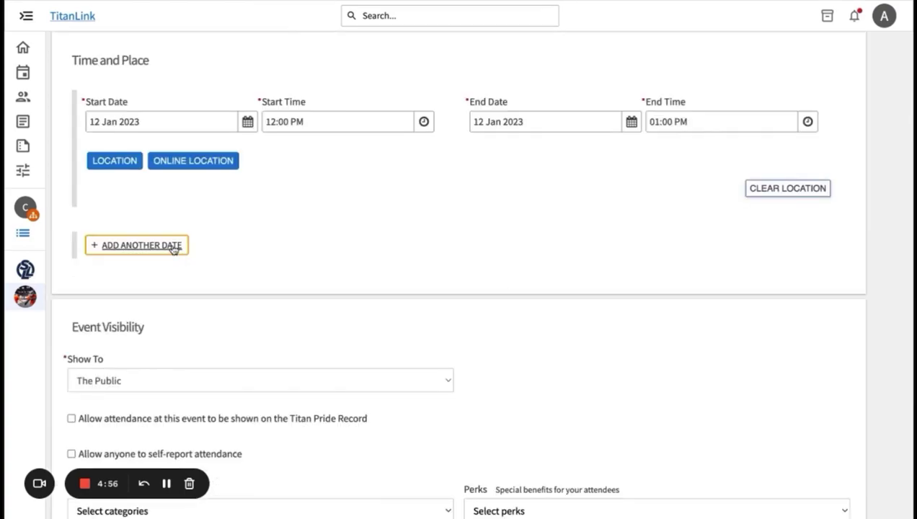
{"action": "left_click", "coordinate": [173, 247]}
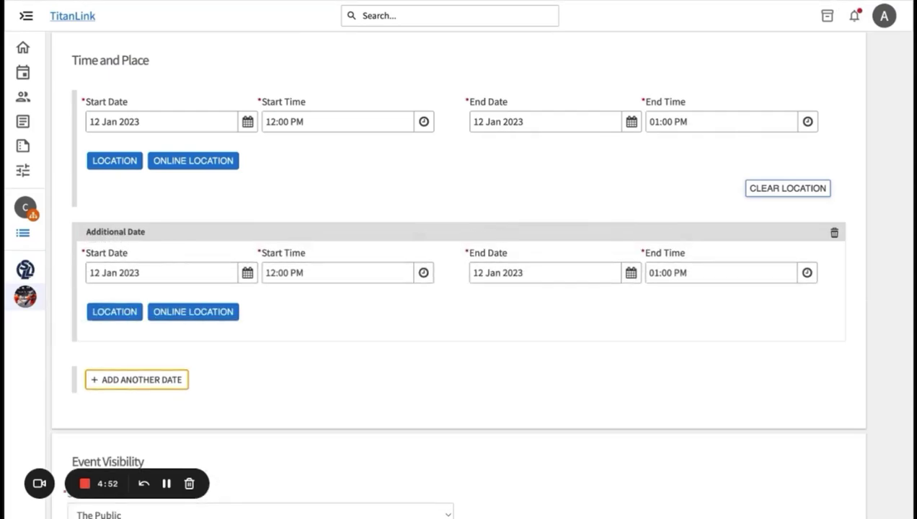
{"action": "scroll", "coordinate": [478, 274], "scroll_direction": "down", "scroll_amount": 3}
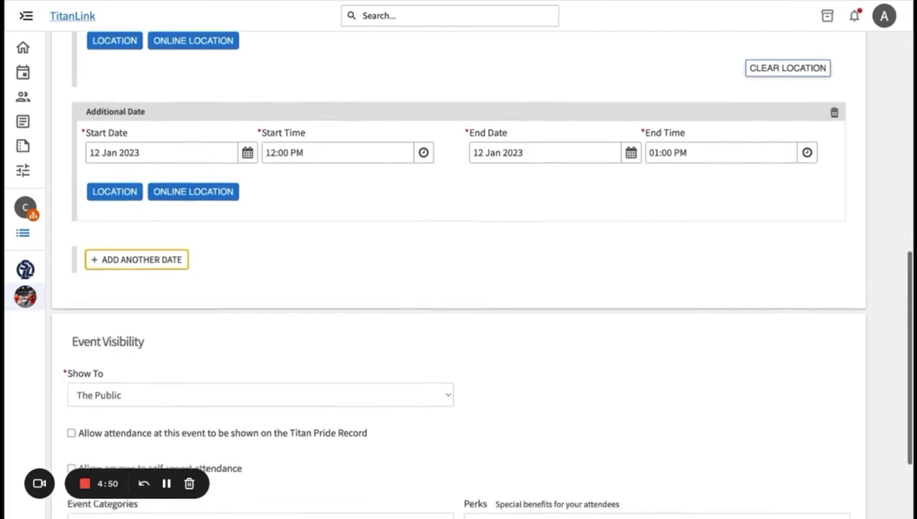
- Show the event to The Public, tag SLI: Power Dynamics and SLI: Evaluation, with Free Stuff and Free Food perks
{"action": "scroll", "coordinate": [478, 274], "scroll_direction": "down", "scroll_amount": 3}
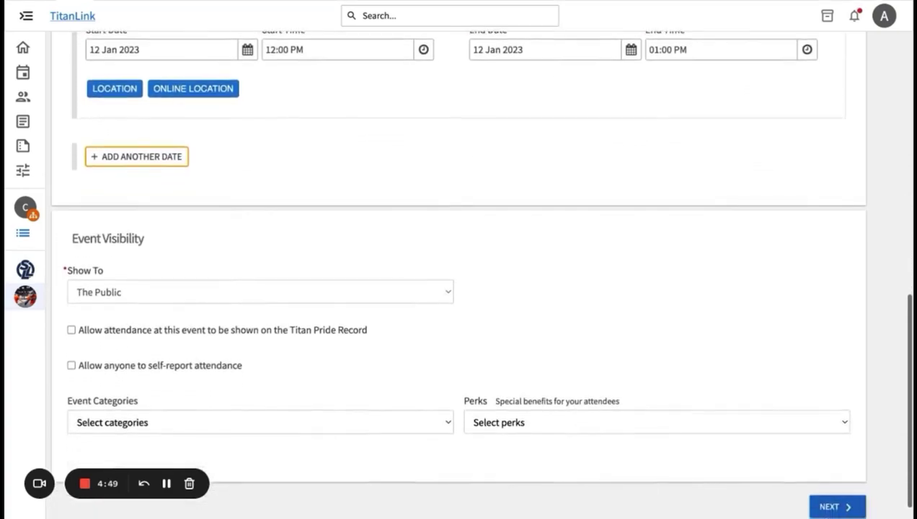
{"action": "left_click", "coordinate": [193, 297]}
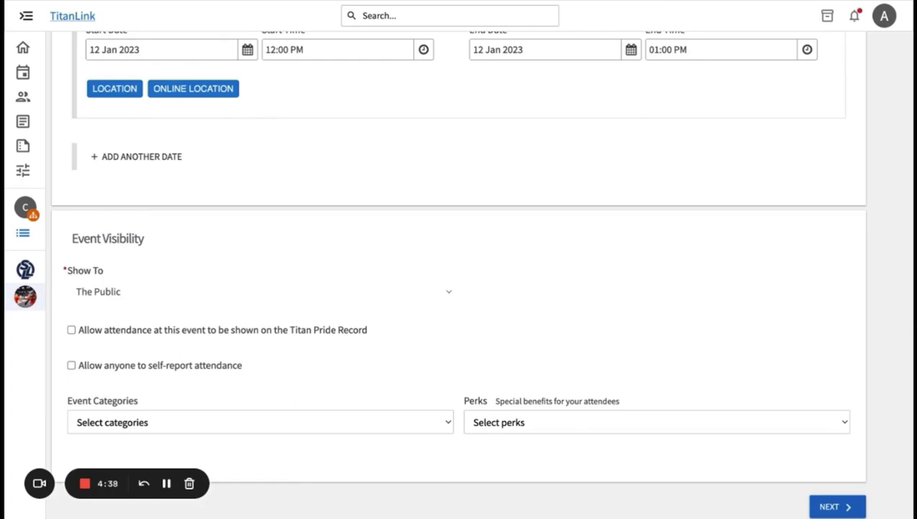
{"action": "scroll", "coordinate": [461, 288], "scroll_direction": "down", "scroll_amount": 1}
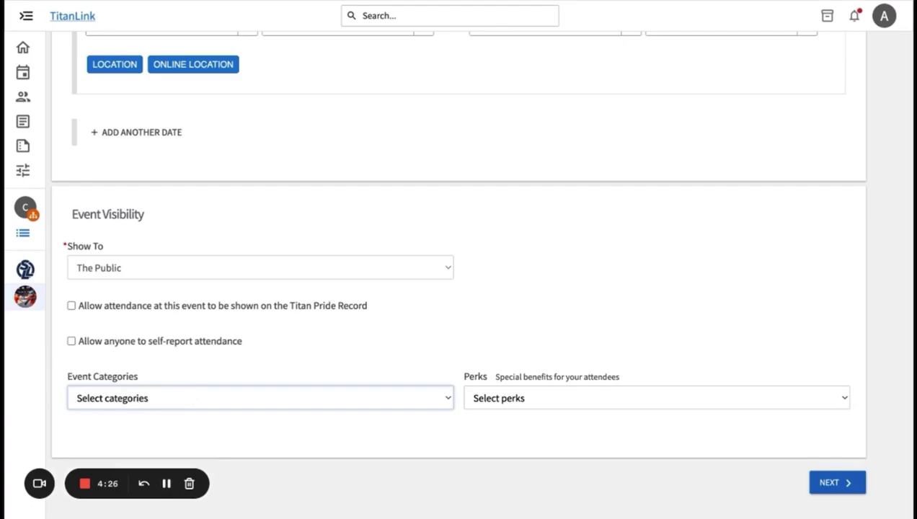
{"action": "left_click", "coordinate": [259, 398]}
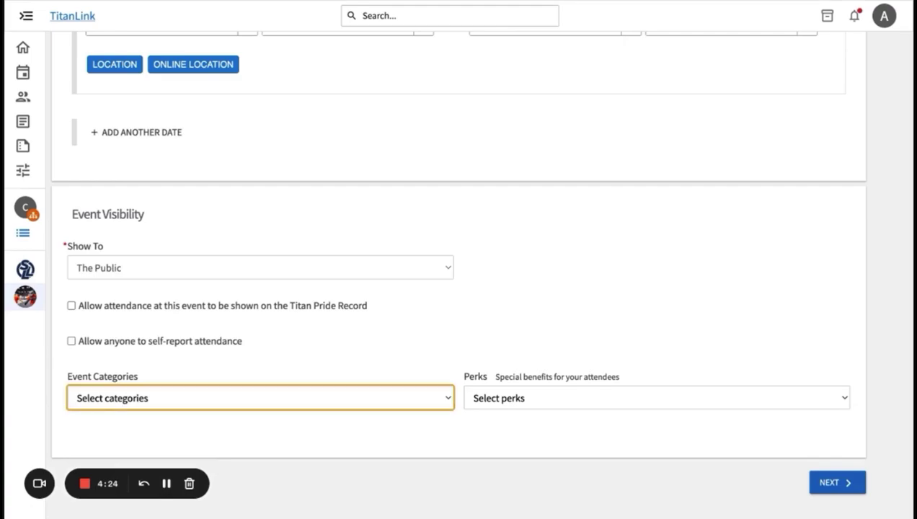
{"action": "left_click", "coordinate": [656, 398]}
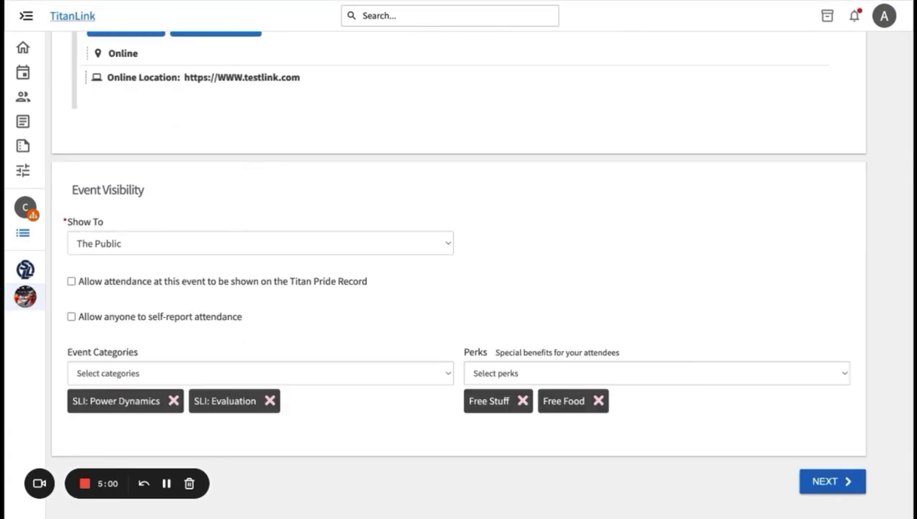
- Go to the RSVP step, open to Anyone with the question 'What is your favorite color?'
{"action": "left_click", "coordinate": [832, 484]}
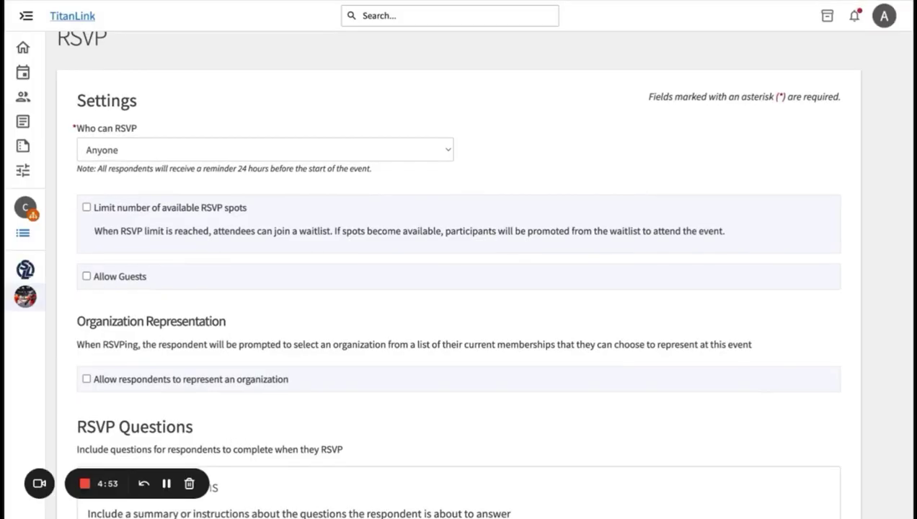
{"action": "scroll", "coordinate": [770, 491], "scroll_direction": "down", "scroll_amount": 1}
{"action": "scroll", "coordinate": [459, 274], "scroll_direction": "down", "scroll_amount": 6}
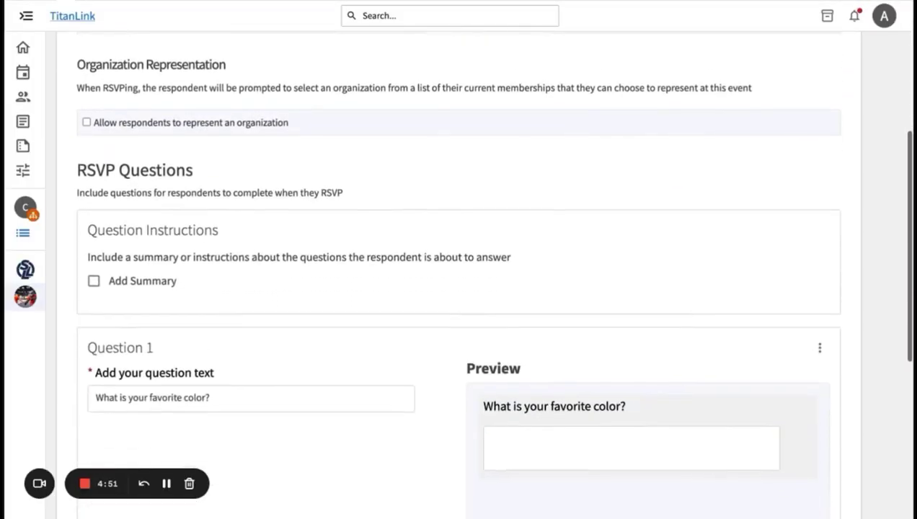
{"action": "scroll", "coordinate": [620, 430], "scroll_direction": "down", "scroll_amount": 2}
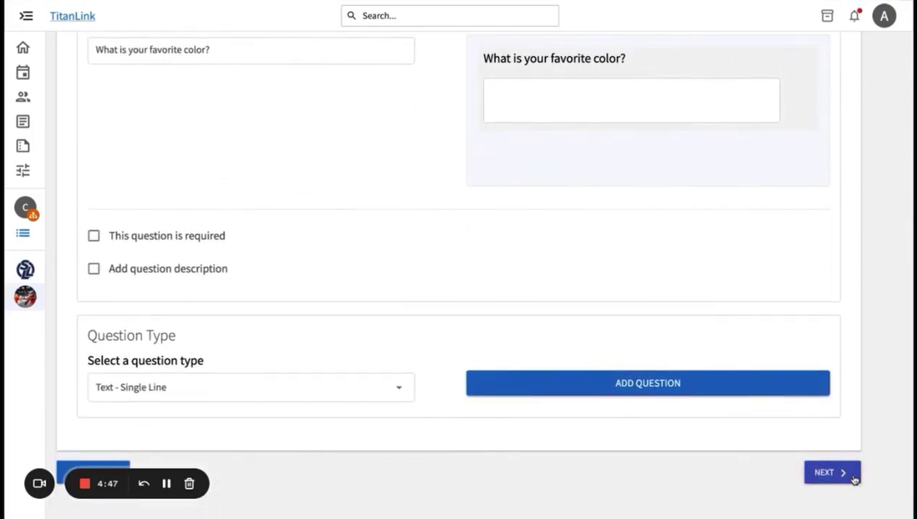
- Finish the RSVP step and go through the Event Cover Photo step without an image
{"action": "left_click", "coordinate": [171, 484]}
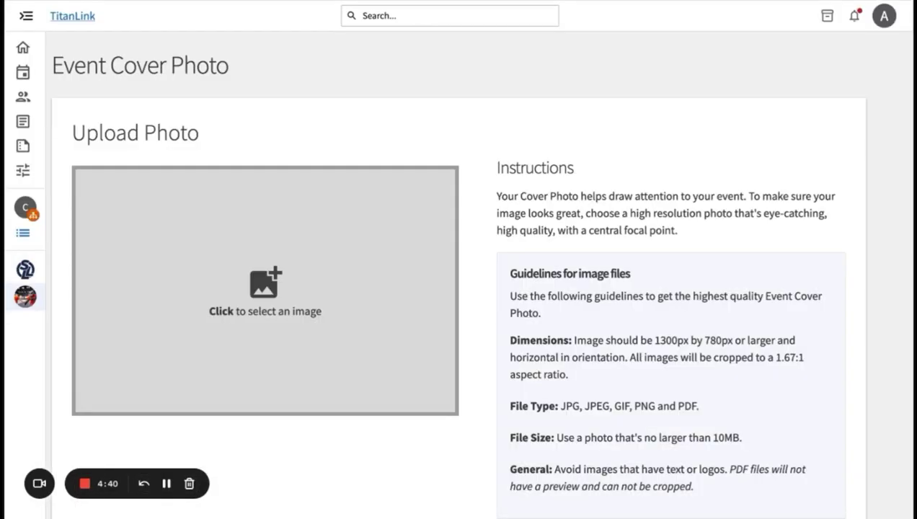
{"action": "scroll", "coordinate": [168, 481], "scroll_direction": "down", "scroll_amount": 1}
- Skip the cover photo and continue into the event's custom fields form
{"action": "left_click", "coordinate": [844, 478]}
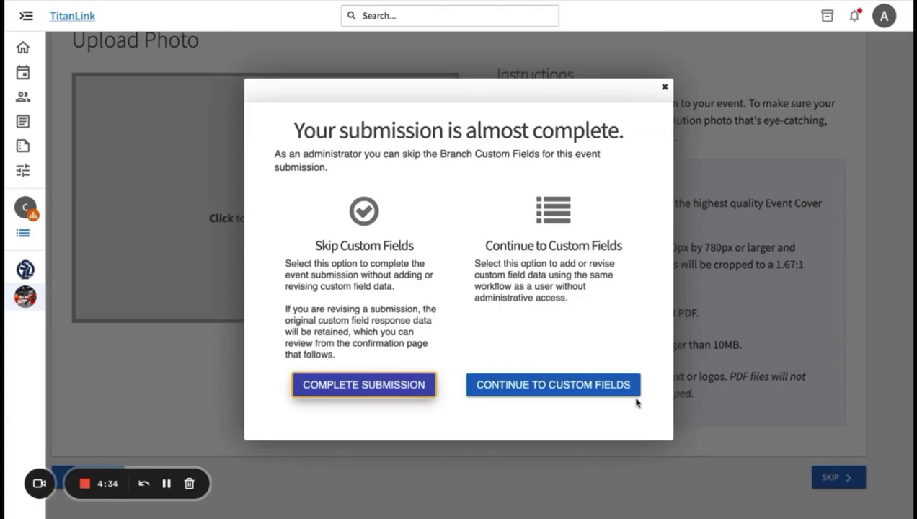
{"action": "left_click", "coordinate": [598, 384]}
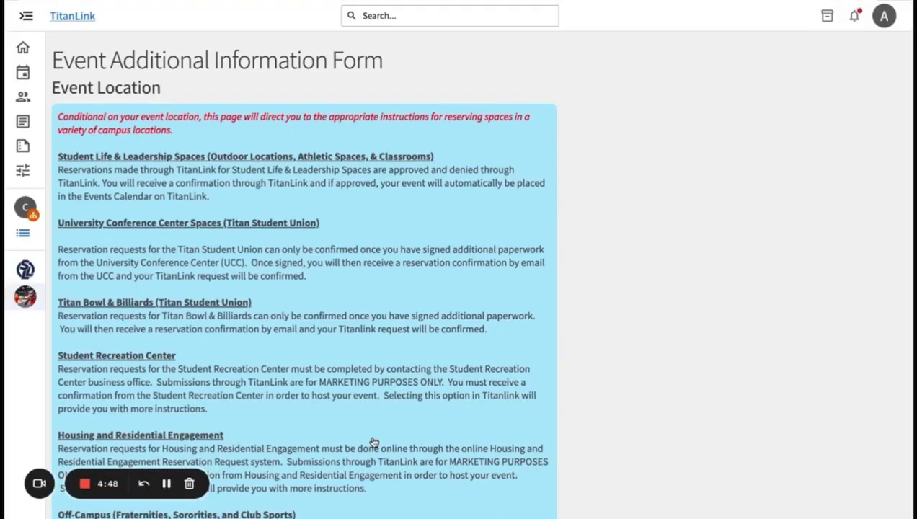
{"action": "scroll", "coordinate": [373, 442], "scroll_direction": "down", "scroll_amount": 4}
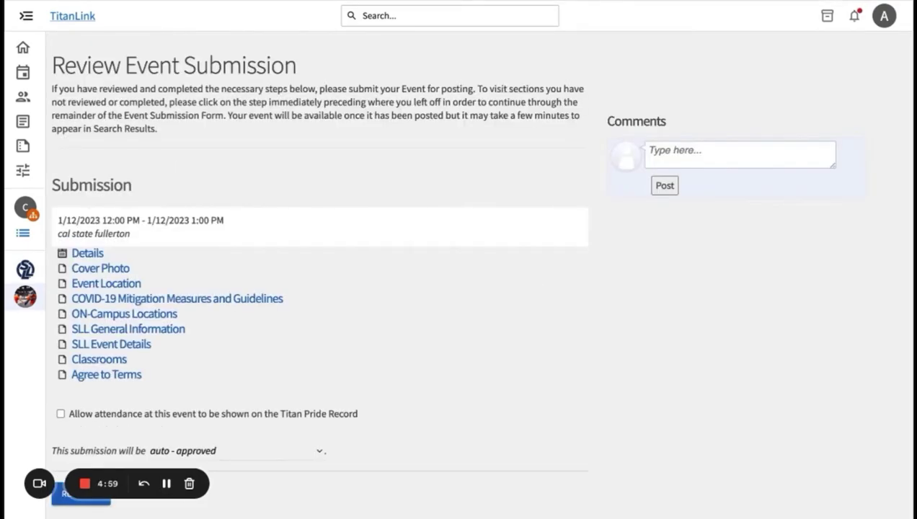
- Resubmit the event from the bottom of the review page
{"action": "scroll", "coordinate": [483, 278], "scroll_direction": "down", "scroll_amount": 1}
{"action": "left_click", "coordinate": [80, 446]}
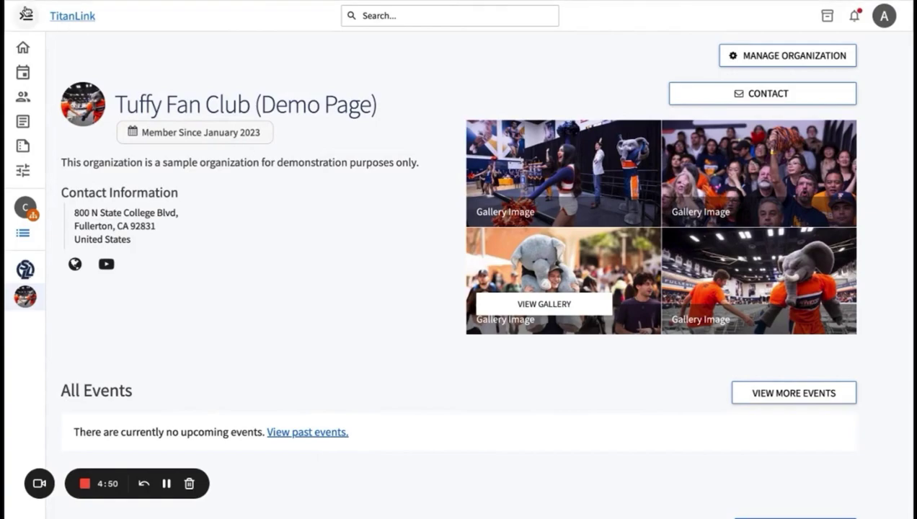
{"action": "left_click", "coordinate": [26, 11]}
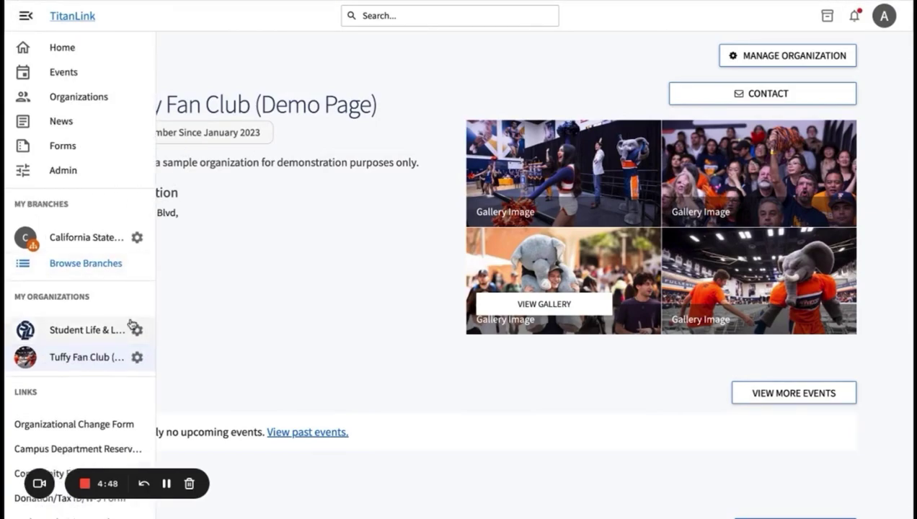
{"action": "left_click", "coordinate": [140, 361]}
{"action": "left_click", "coordinate": [179, 375]}
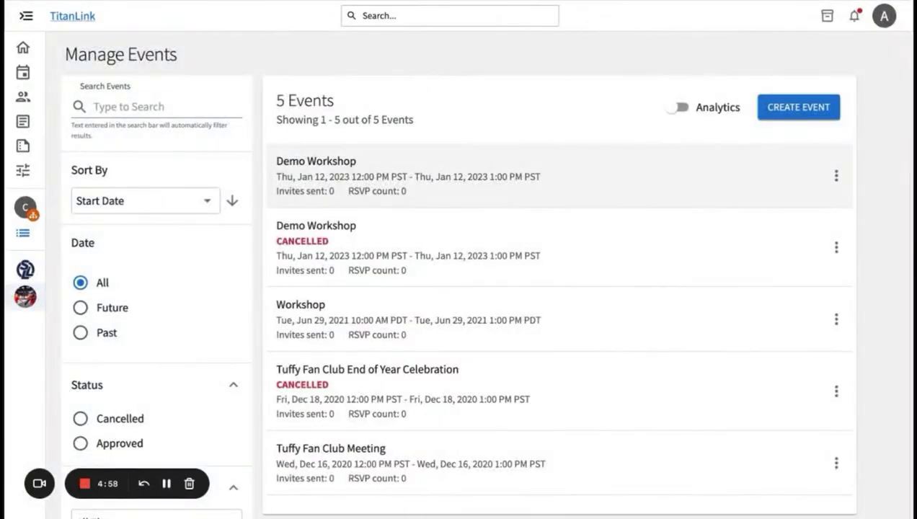
{"action": "left_click", "coordinate": [530, 170]}
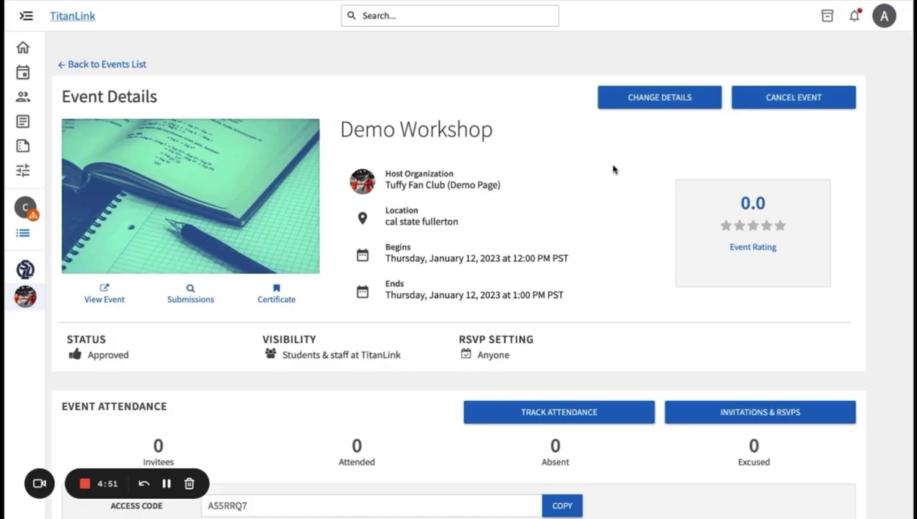
{"action": "left_click", "coordinate": [647, 102]}
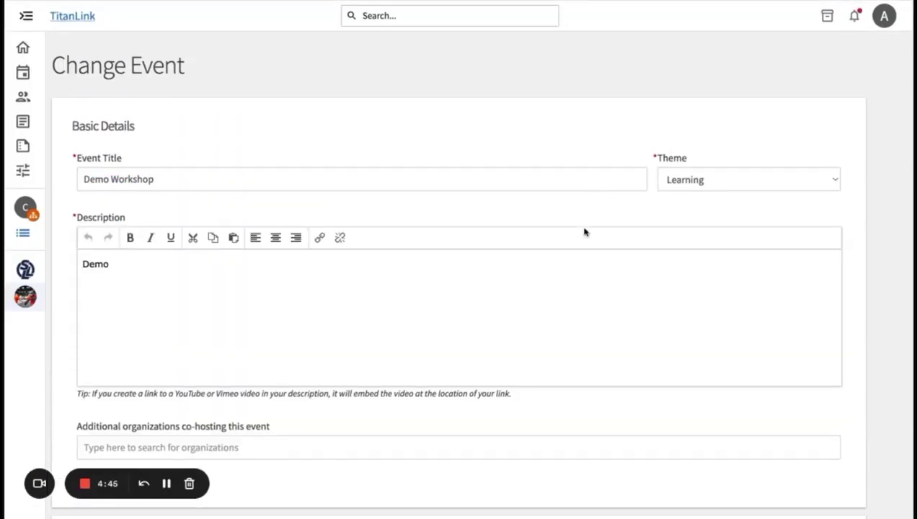
{"action": "scroll", "coordinate": [585, 231], "scroll_direction": "down", "scroll_amount": 3}
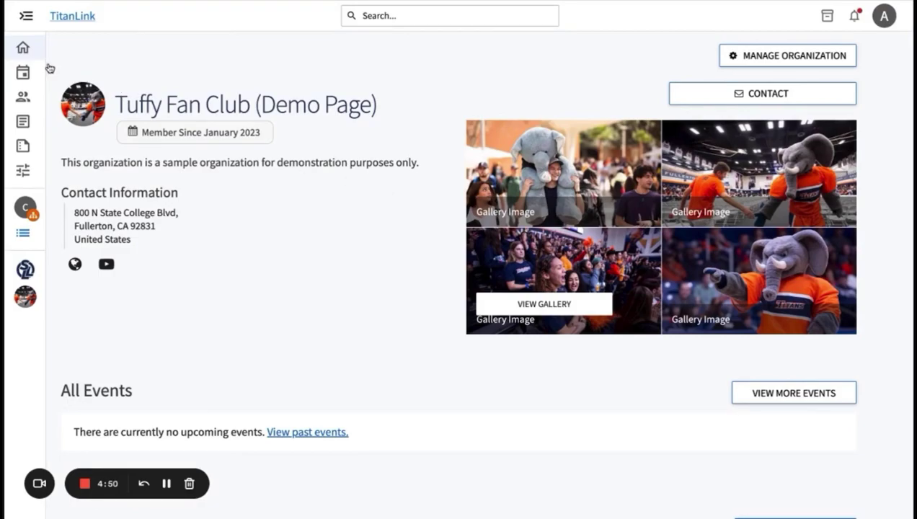
- Open the Tuffy Fan Club's events list and start adding attendance for Demo Workshop
{"action": "left_click", "coordinate": [30, 18]}
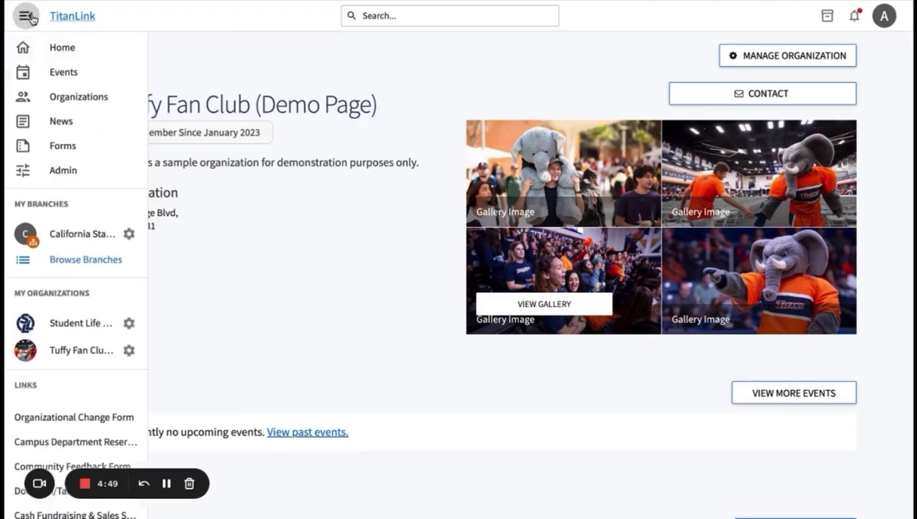
{"action": "left_click", "coordinate": [143, 362]}
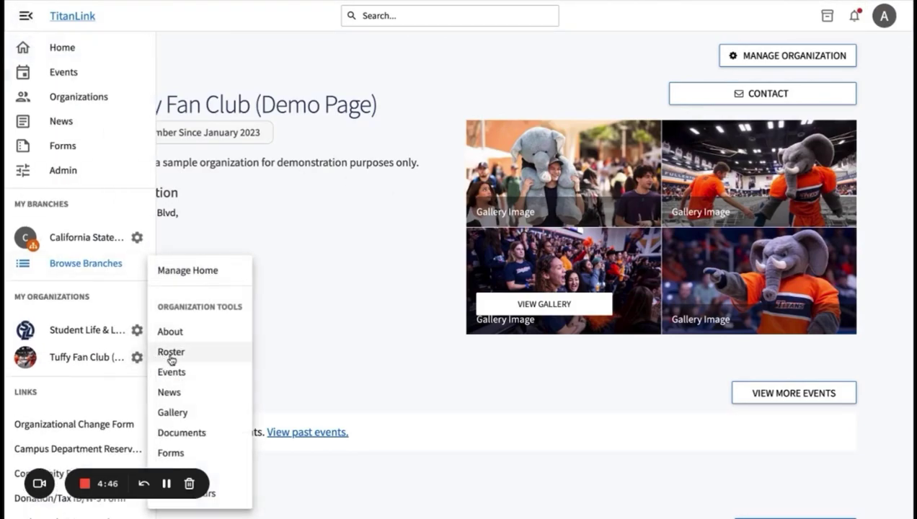
{"action": "left_click", "coordinate": [174, 372]}
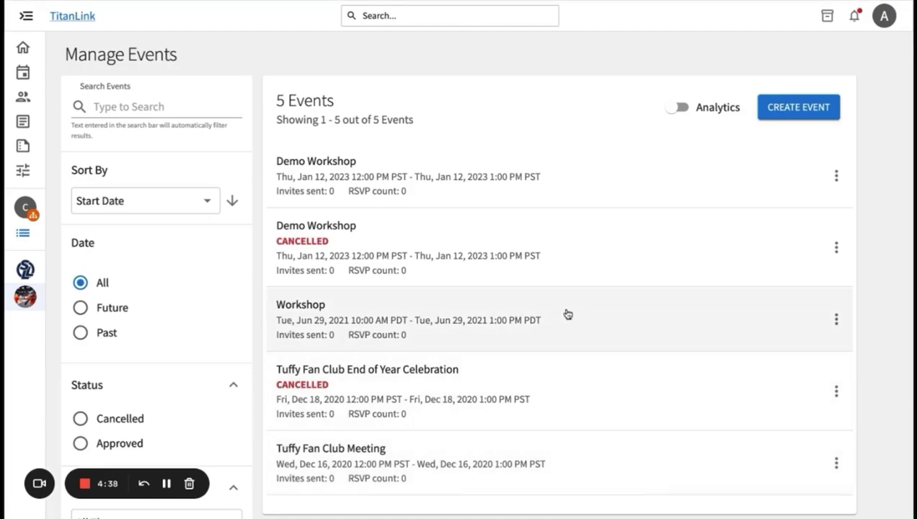
{"action": "left_click", "coordinate": [839, 177]}
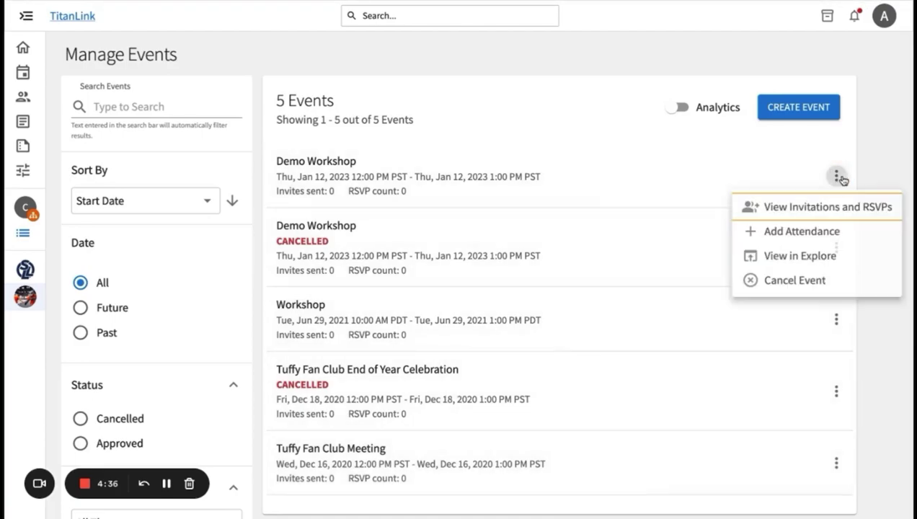
{"action": "left_click", "coordinate": [825, 232]}
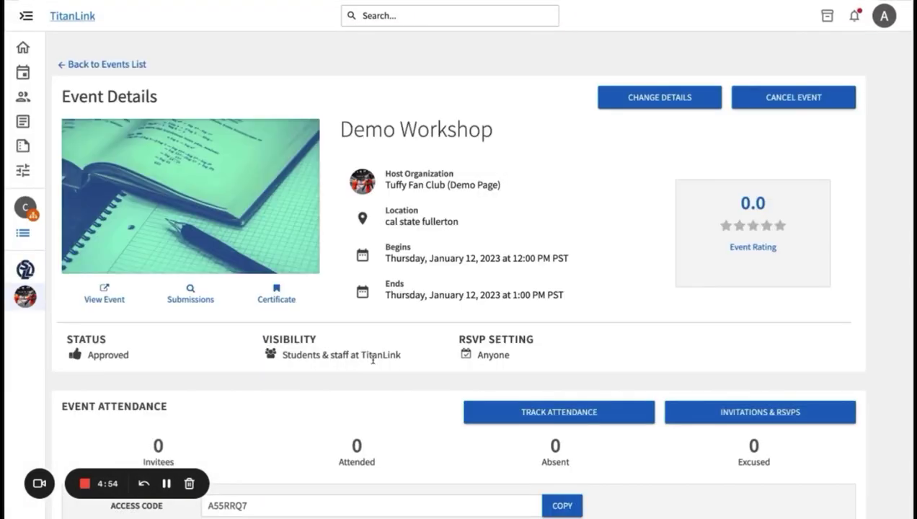
- Scroll down the Demo Workshop's Event Details to its attendance section
{"action": "scroll", "coordinate": [458, 274], "scroll_direction": "down", "scroll_amount": 2}
{"action": "scroll", "coordinate": [459, 274], "scroll_direction": "down", "scroll_amount": 7}
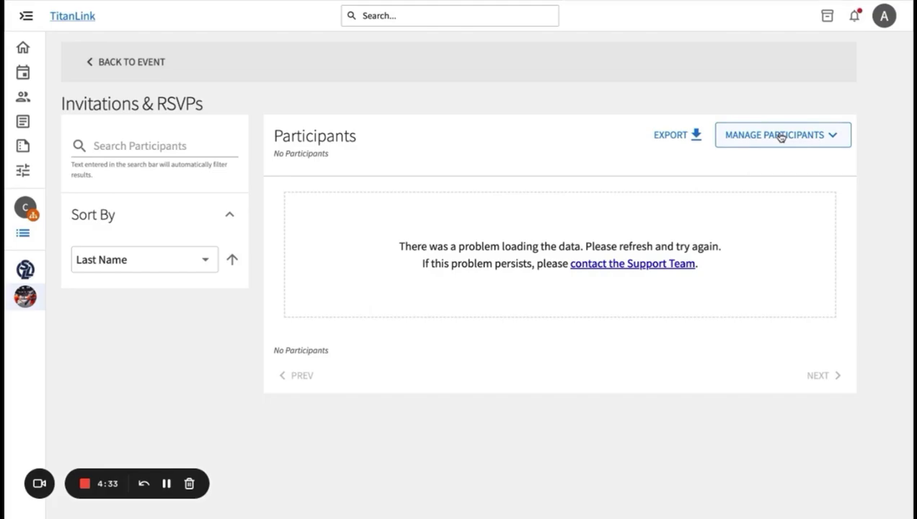
- Open the Manage Participants dropdown on the Demo Workshop's Invitations & RSVPs page
{"action": "left_click", "coordinate": [781, 137]}
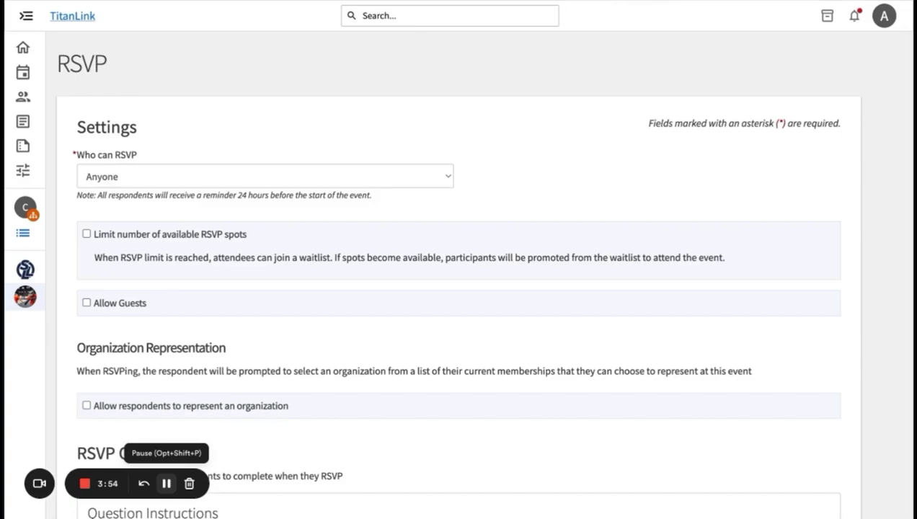
- Scroll down the Demo Workshop's RSVP settings page to the RSVP Questions section
{"action": "scroll", "coordinate": [282, 326], "scroll_direction": "down", "scroll_amount": 4}
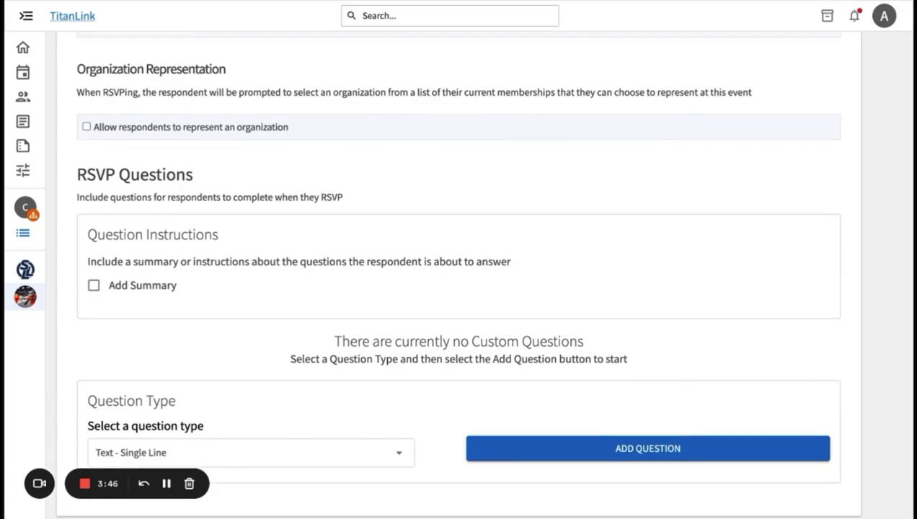
{"action": "scroll", "coordinate": [293, 373], "scroll_direction": "down", "scroll_amount": 1}
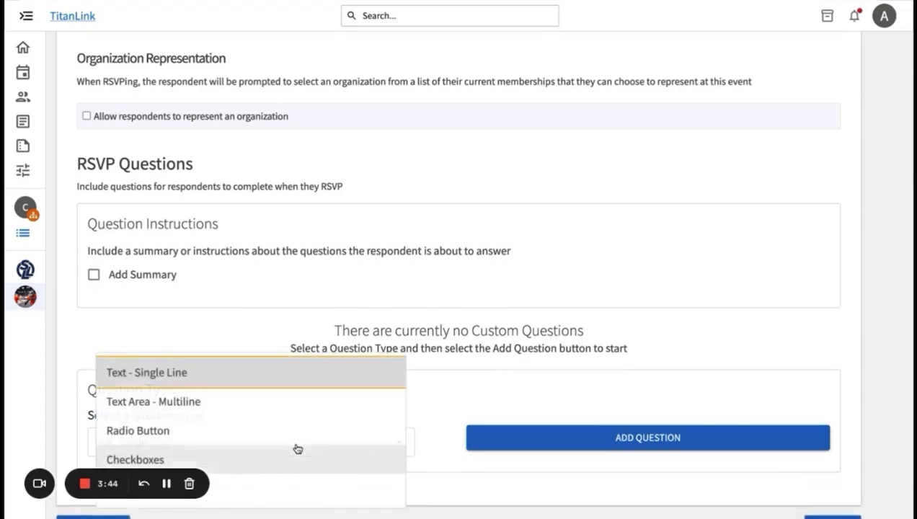